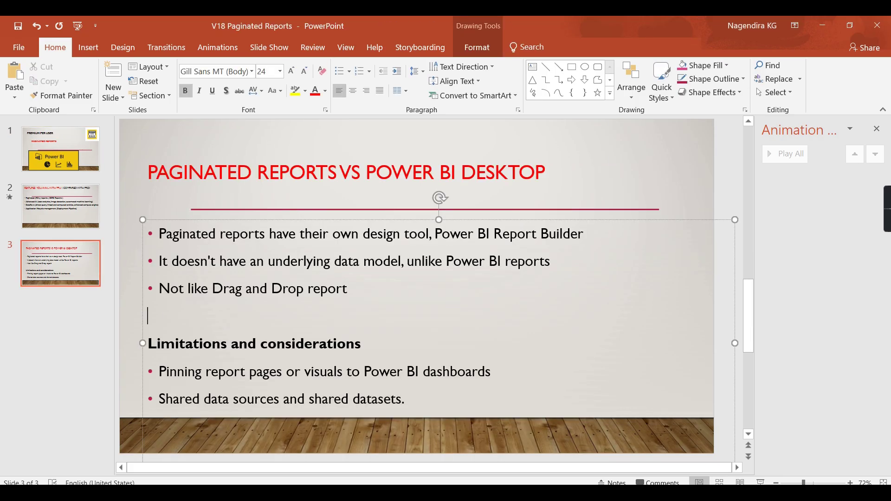
In the Power BI workspace, find the Download option for Paginated Report Builder
key("alt+Tab")
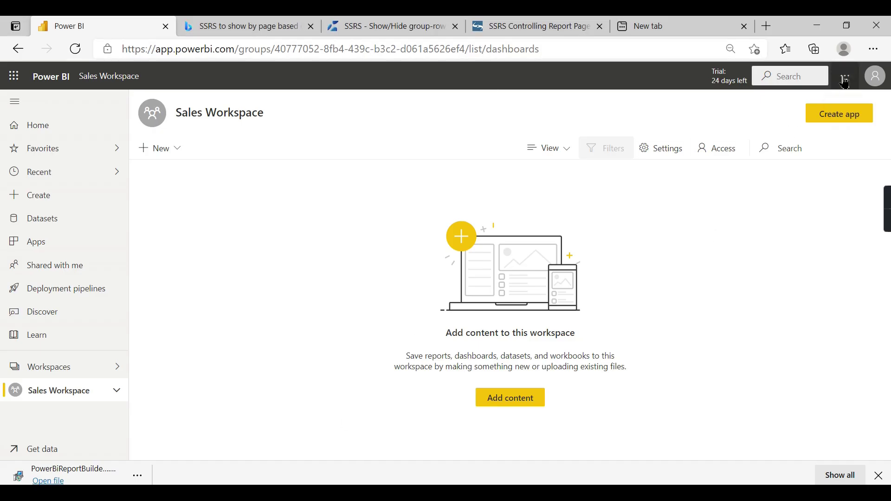
left_click(846, 81)
mouse_move(777, 139)
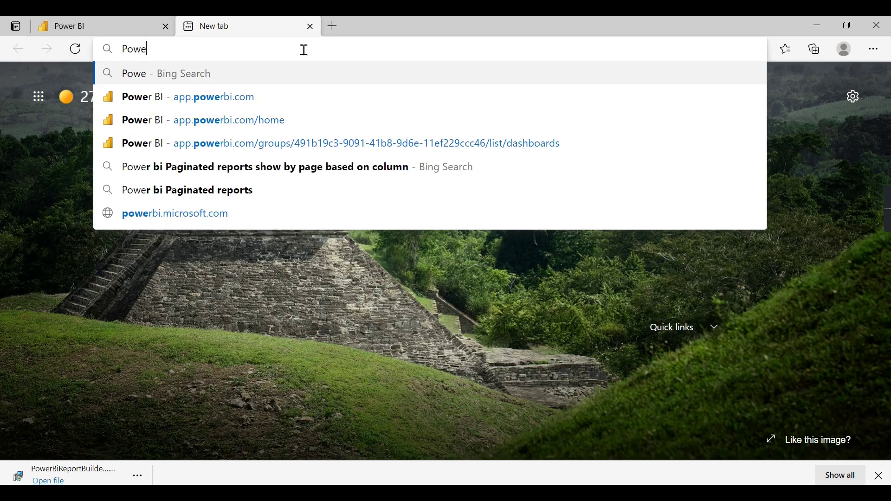
Search Bing for 'Power bi Paginated reports'
type("r bi Paginated reports show by page based on column")
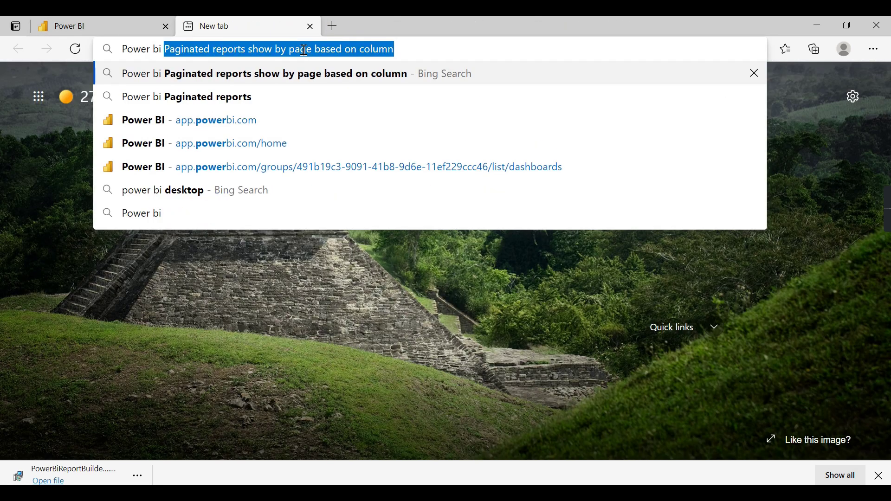
left_click_drag(247, 48, 611, 46)
key("BackSpace")
key("Return")
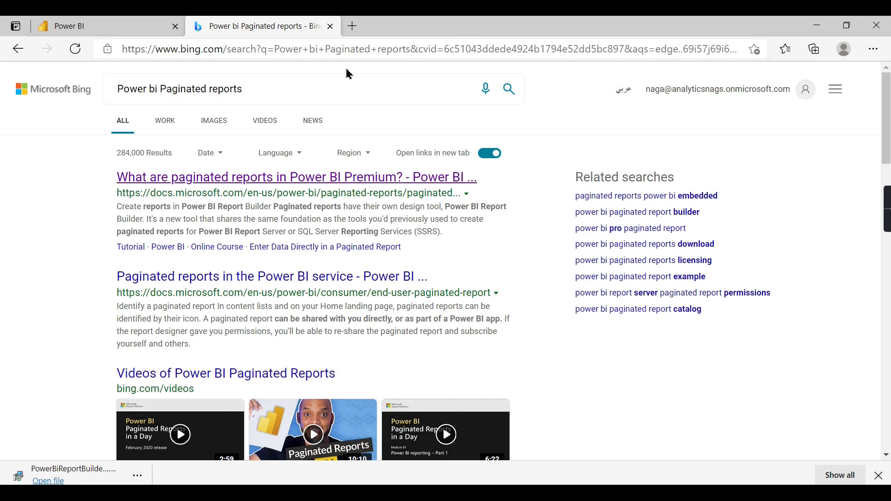
Close the search results tab and the options list, then bring up Windows search
middle_click(280, 24)
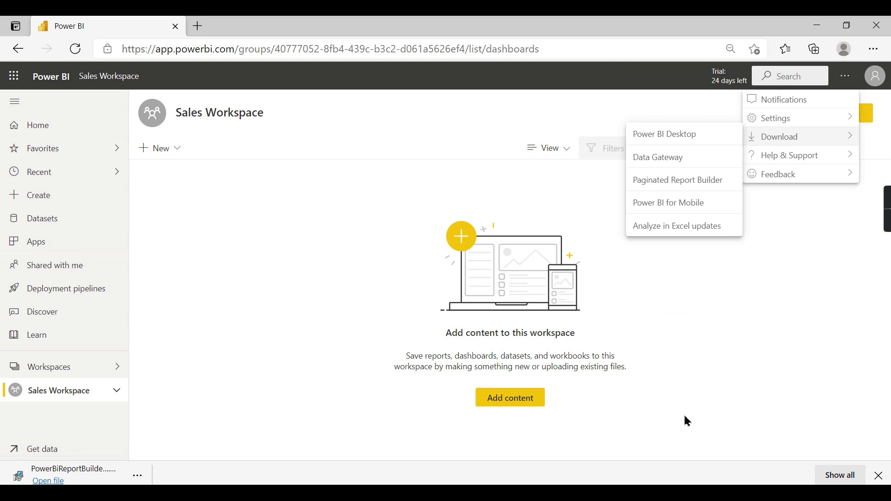
key("Escape")
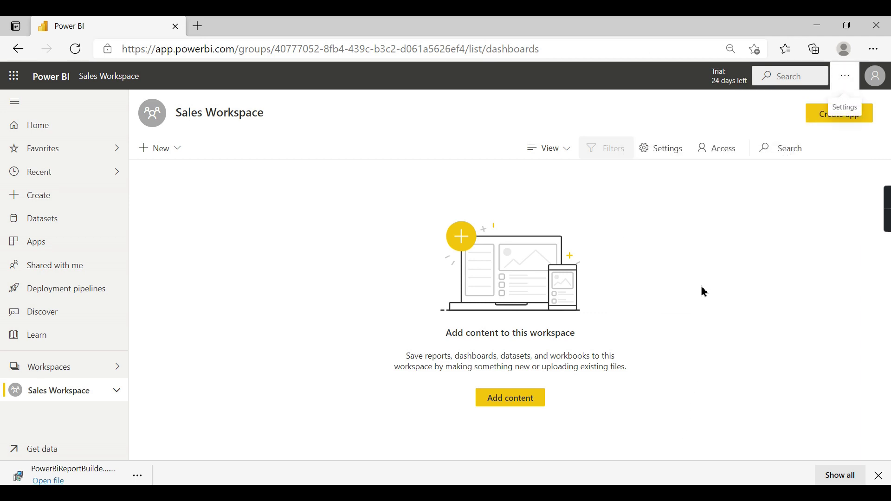
key("super+s")
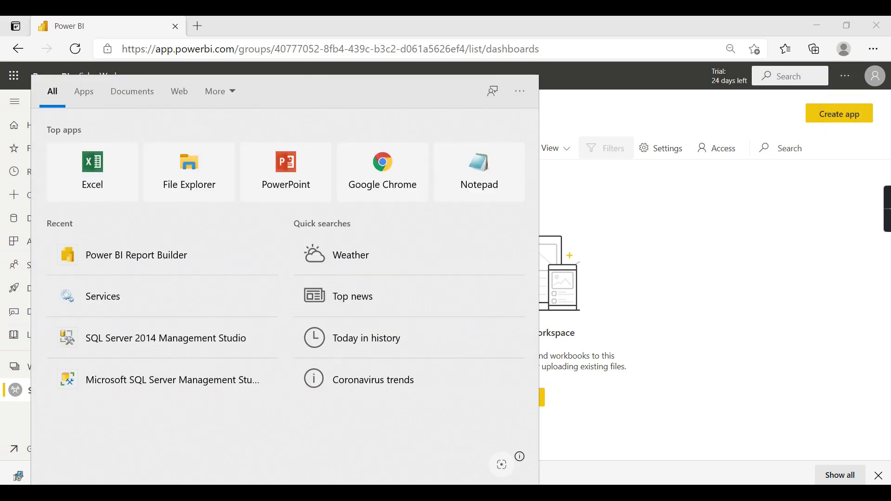
Launch Report Builder with 're' and delete the pie chart from the Product Sales report
type("re")
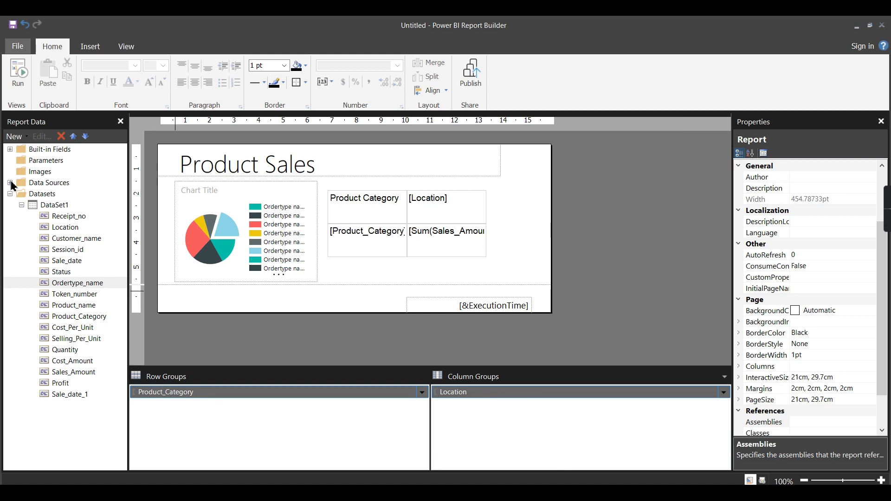
left_click(519, 225)
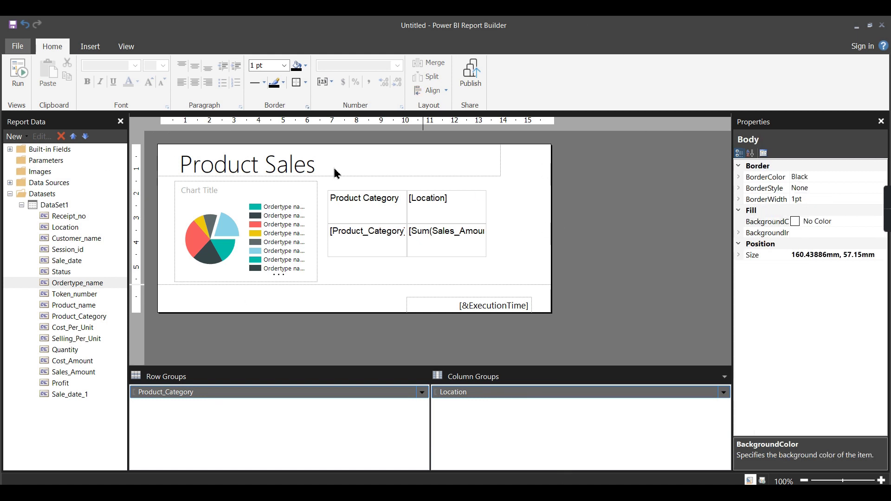
left_click(205, 190)
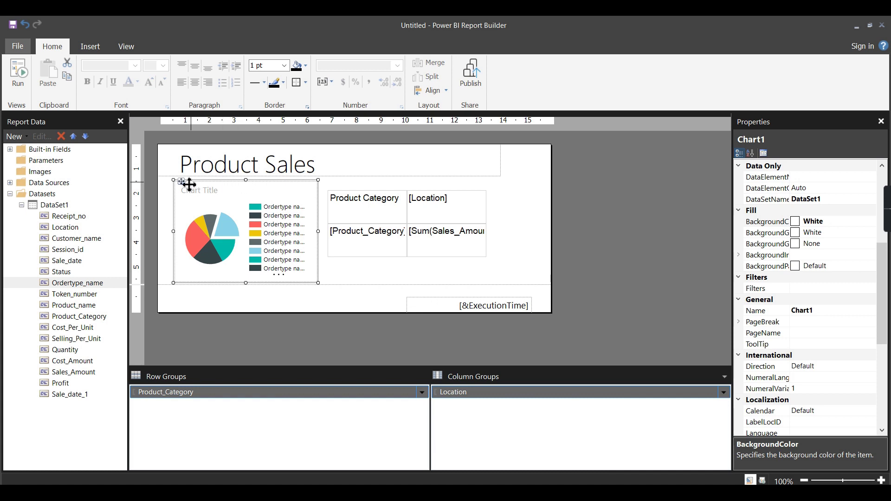
key("Delete")
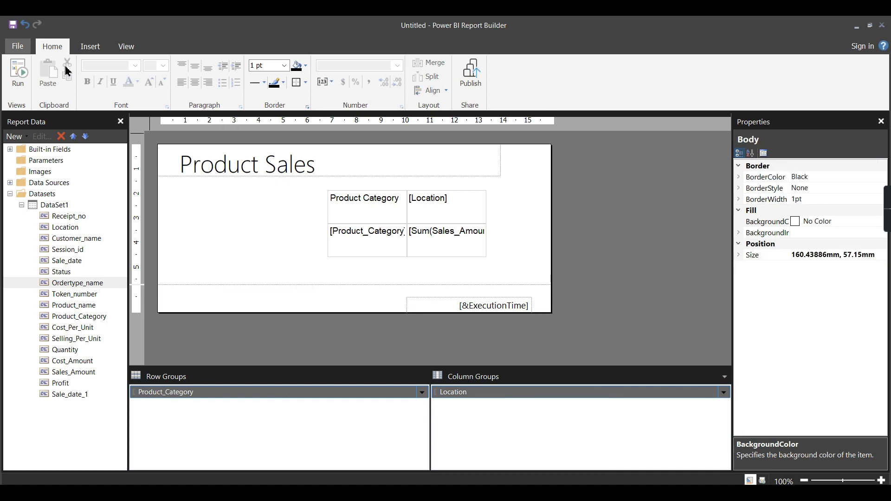
Draw a new chart area left of the Product Category matrix and make it a 3-D Pie
left_click(91, 47)
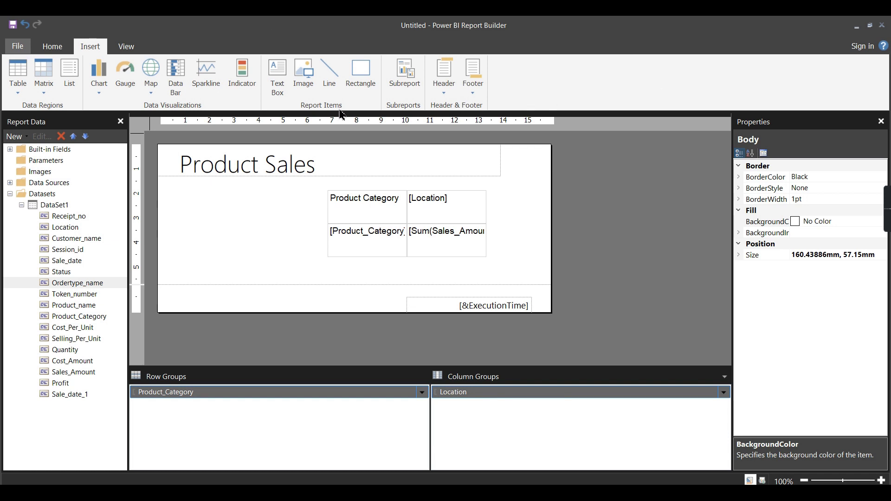
left_click(361, 93)
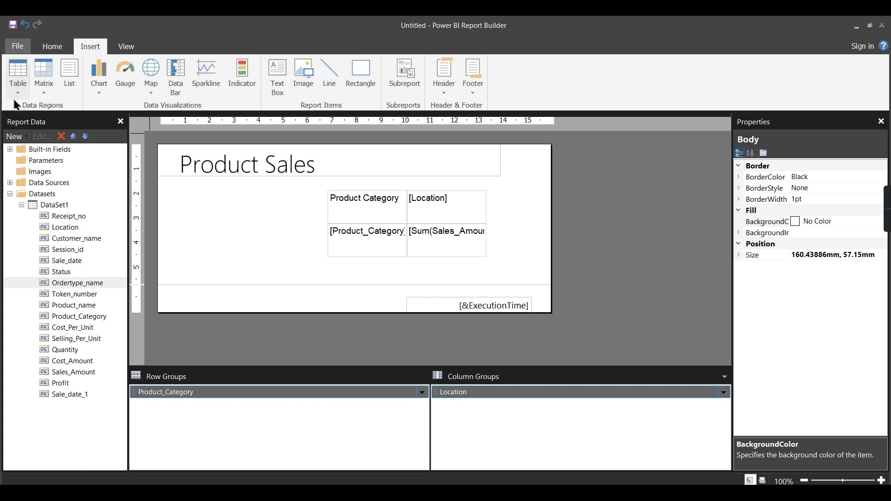
left_click(358, 196)
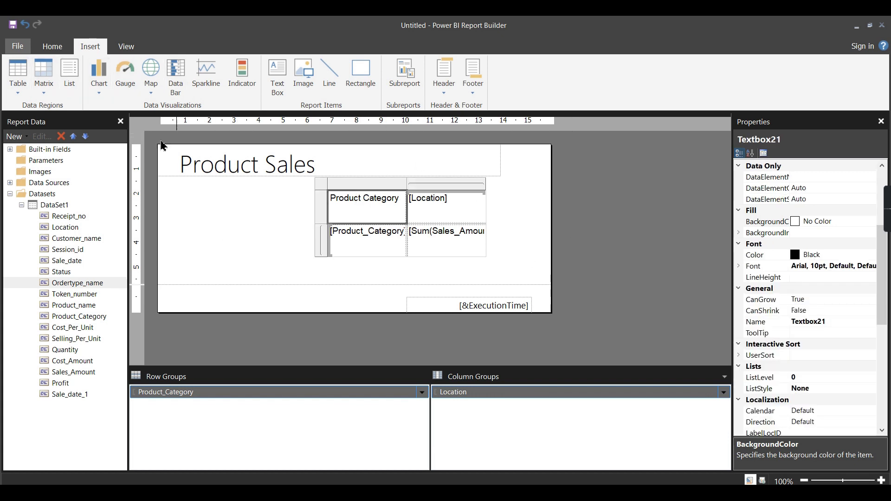
left_click(100, 94)
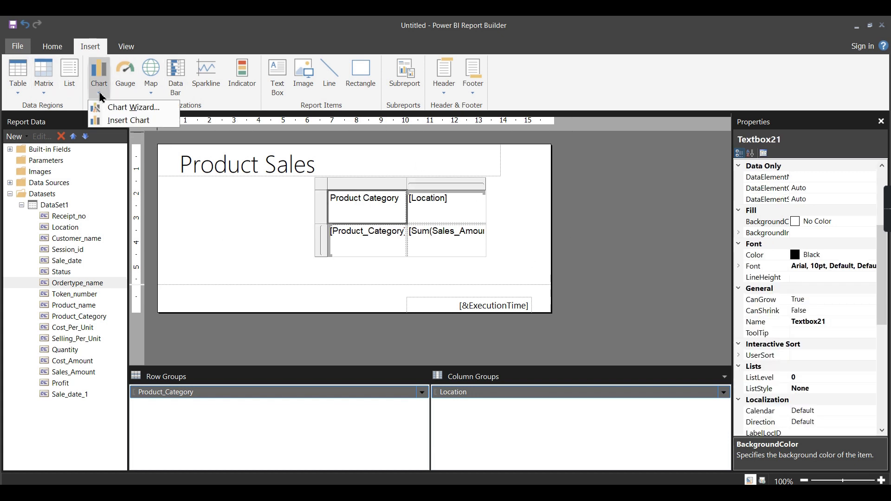
left_click(111, 121)
left_click_drag(182, 195, 288, 278)
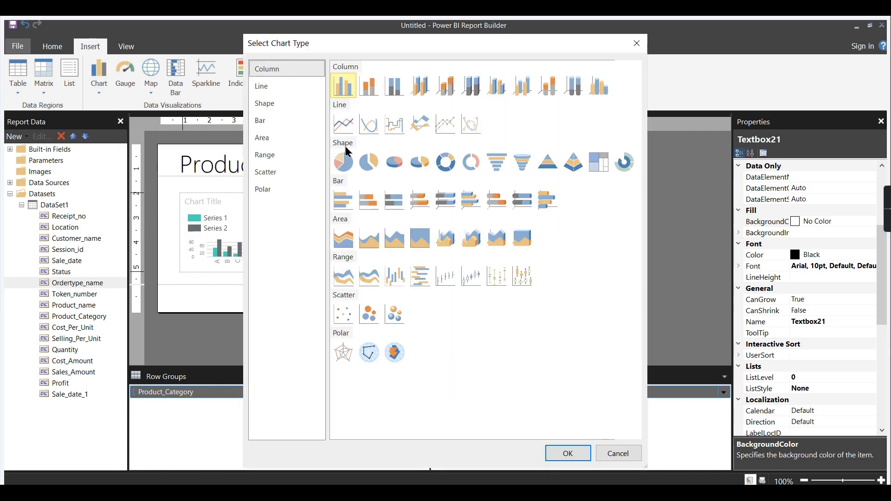
left_click(394, 165)
left_click(568, 453)
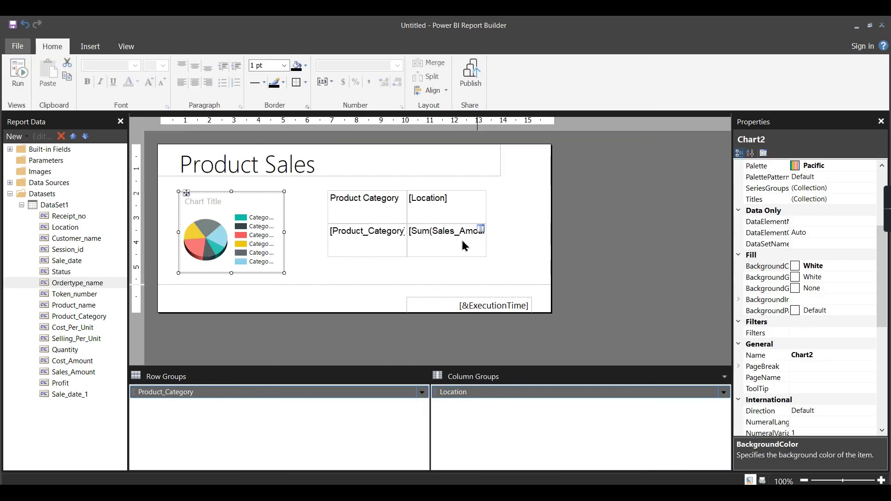
Bind the pie chart to Sum of Quantity values grouped by Ordertype_name
left_click(232, 229)
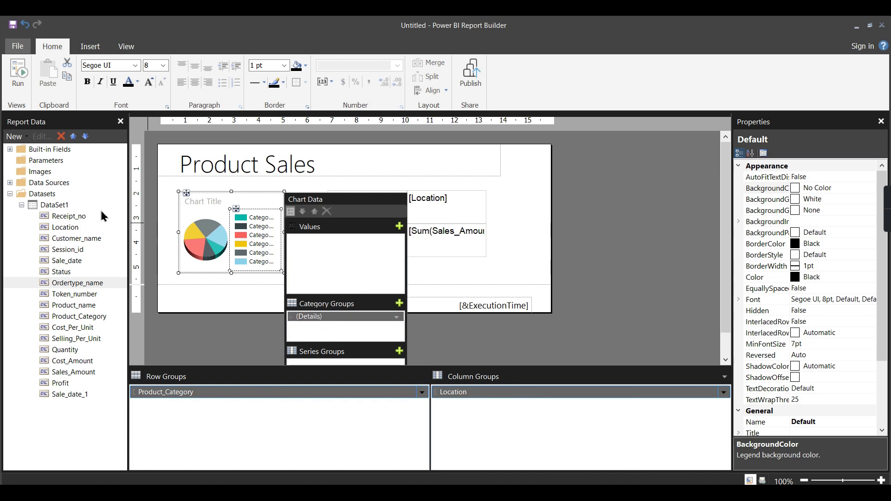
left_click_drag(74, 352, 322, 262)
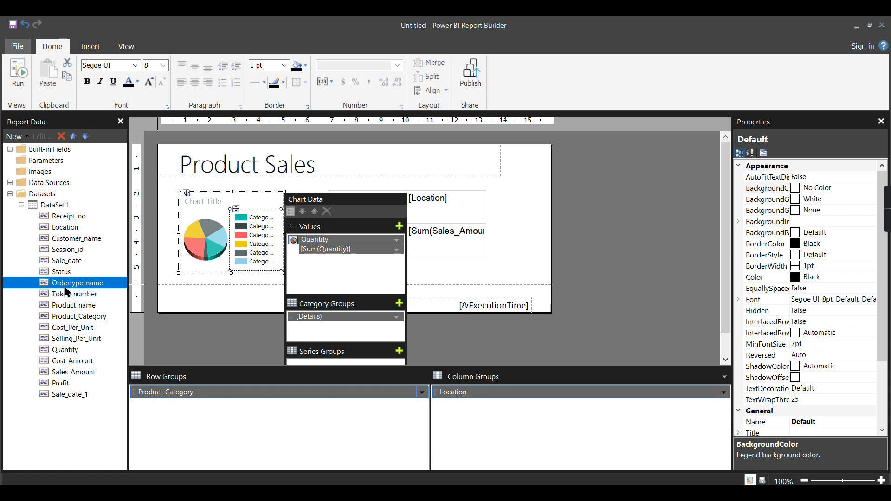
left_click_drag(67, 291, 331, 330)
left_click(615, 328)
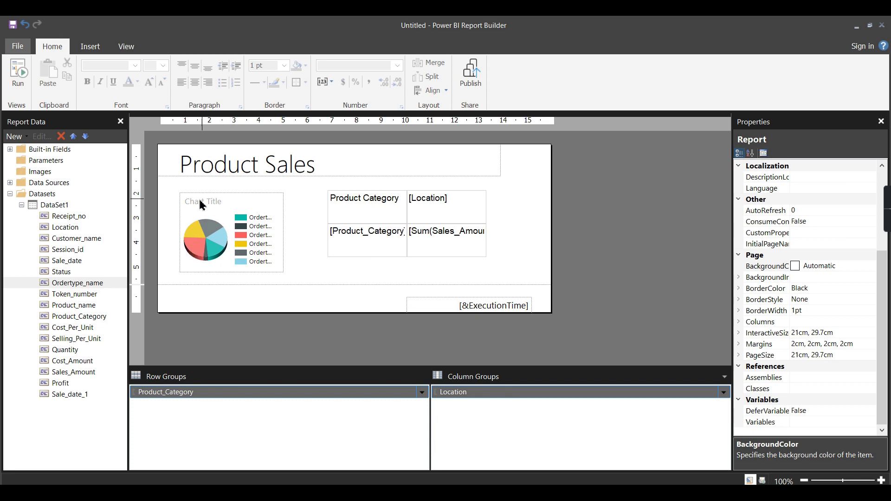
Check the Product Sales title and matrix cells, then run the report preview
left_click(226, 164)
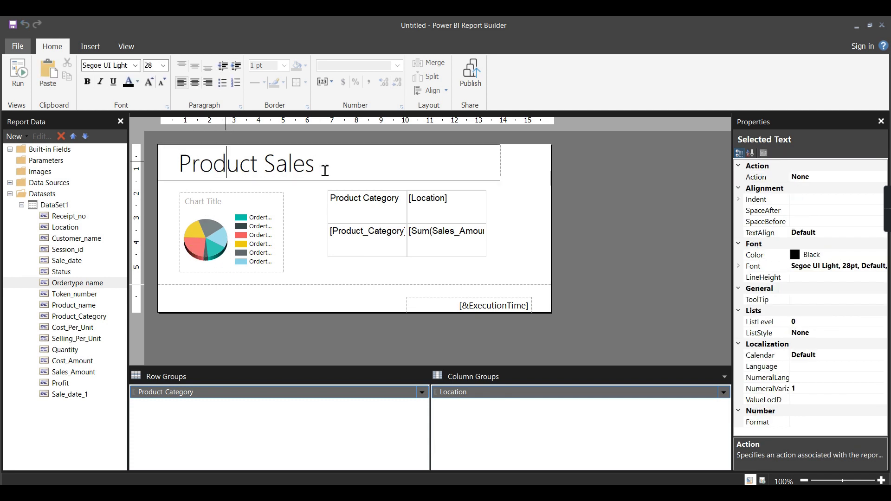
left_click(383, 251)
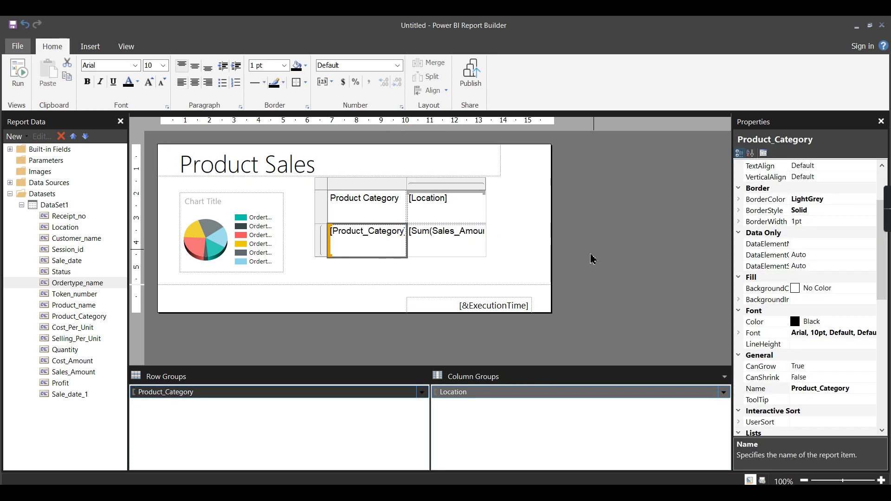
left_click(19, 78)
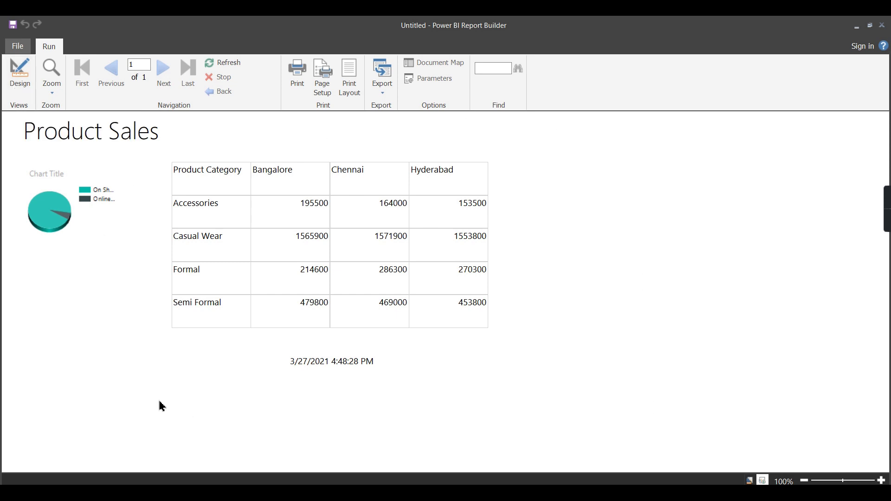
Return to Design view showing the title, pie chart and location matrix
left_click(18, 83)
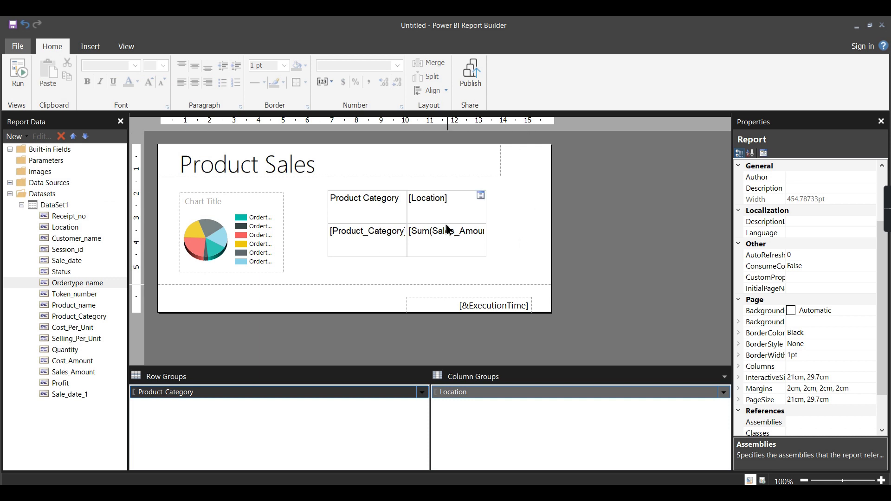
Set the Sum(Sales_Amount) cell's font colour to Red in Text Box Properties
left_click(453, 245)
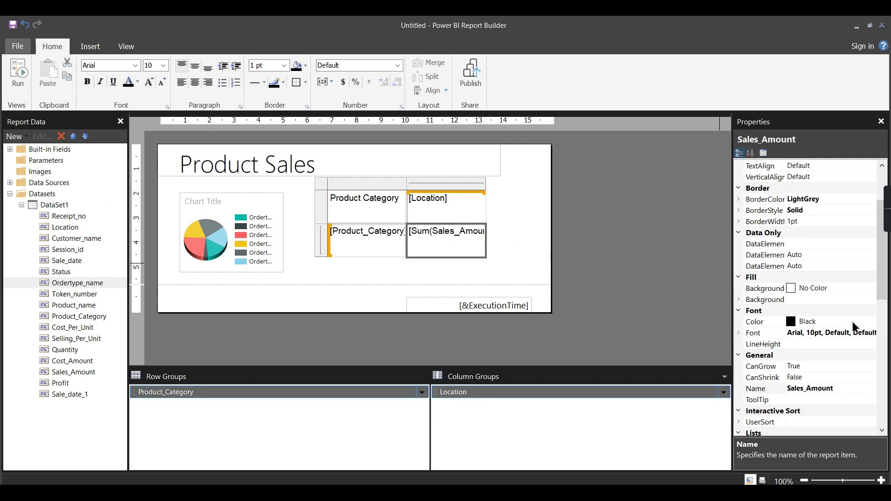
scroll(843, 282, "down", 6)
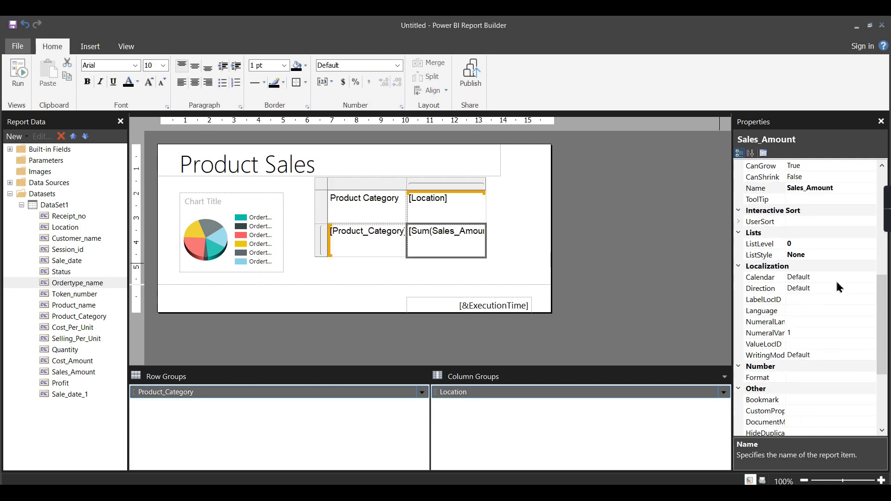
scroll(839, 283, "up", 8)
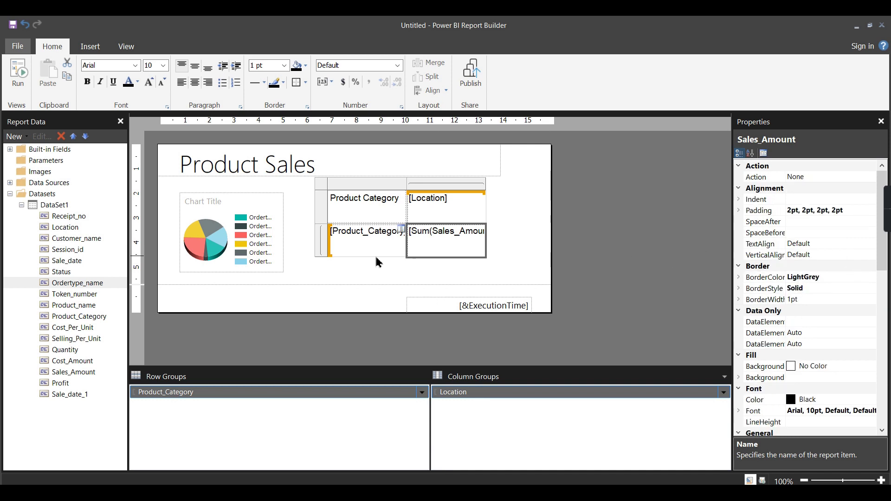
right_click(438, 241)
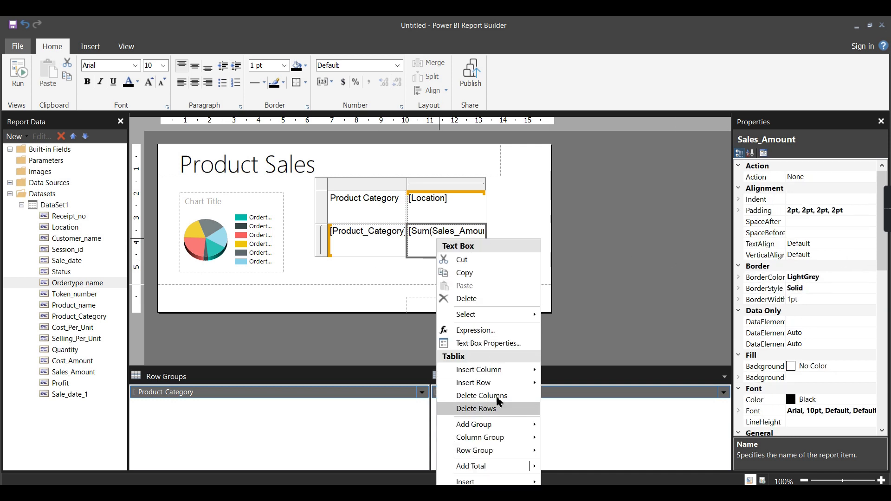
left_click(493, 343)
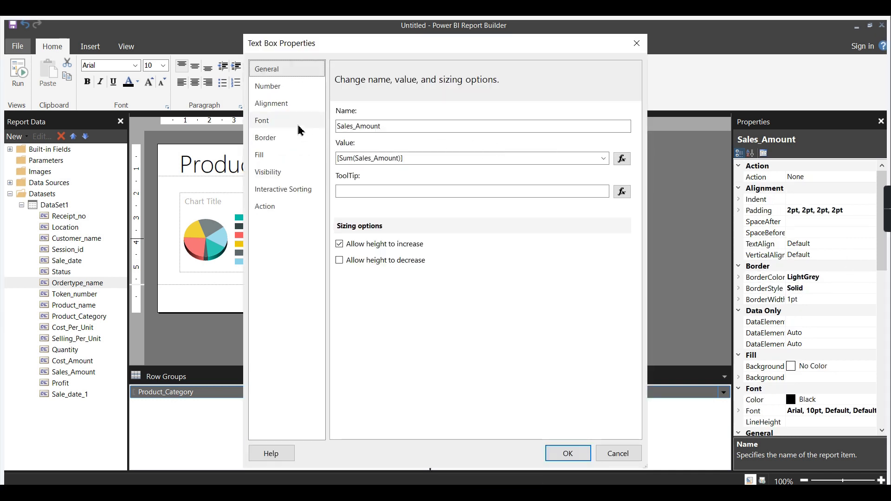
left_click(270, 104)
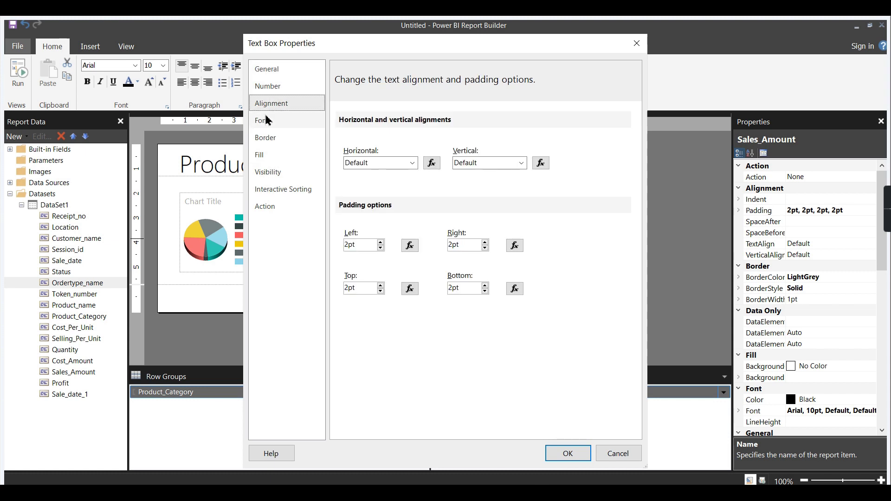
left_click(271, 123)
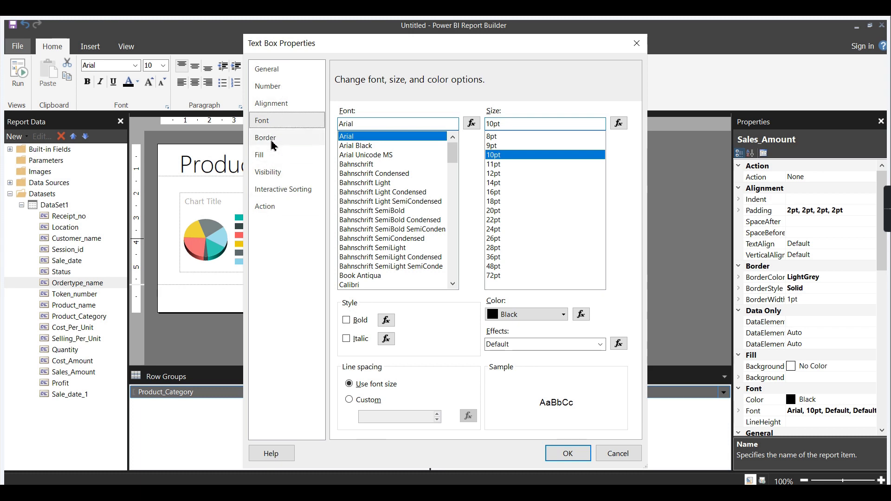
left_click(527, 315)
left_click(493, 355)
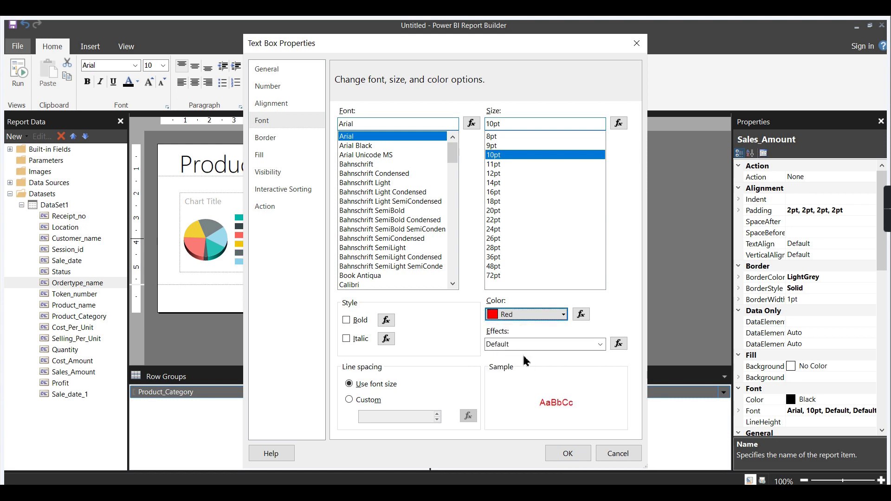
left_click(268, 86)
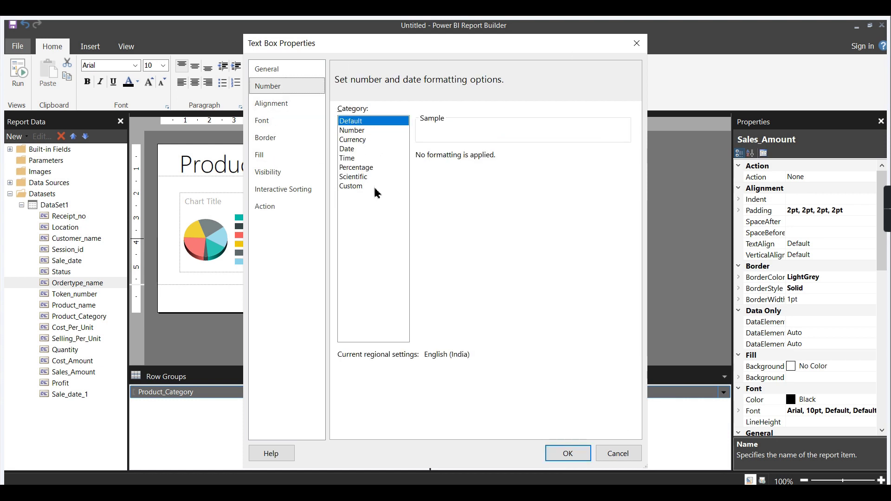
left_click(568, 453)
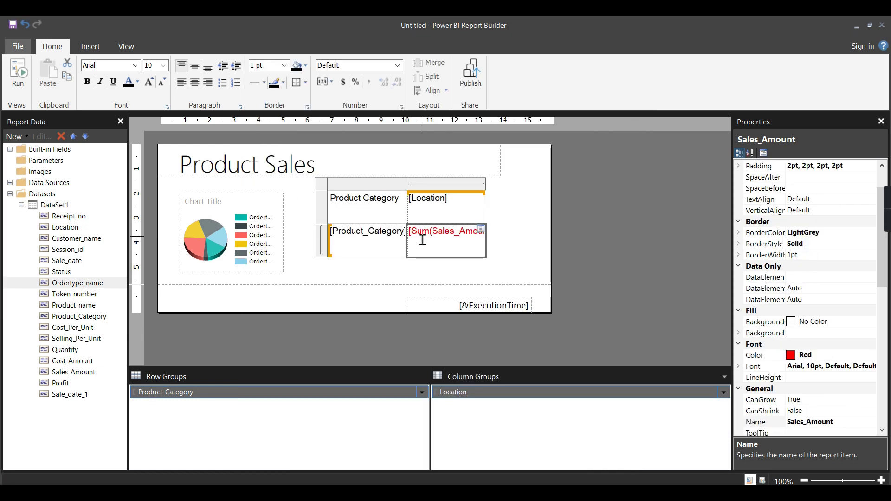
Give the Sum(Sales_Amount) cell a Khaki BackgroundColor in Properties
left_click(554, 243)
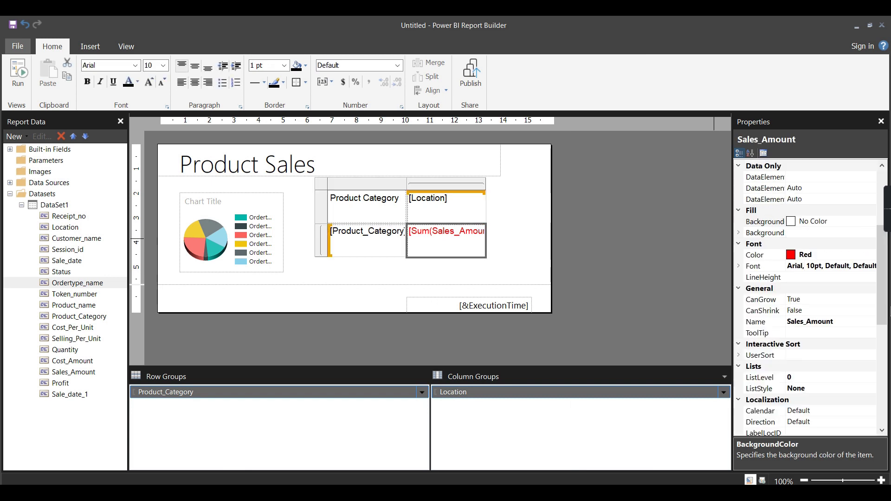
scroll(840, 286, "down", 6)
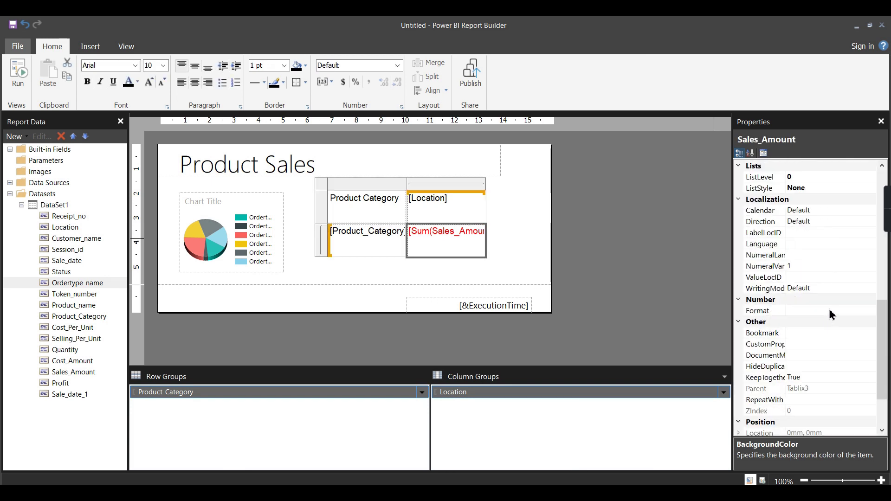
scroll(831, 311, "down", 2)
scroll(829, 297, "up", 8)
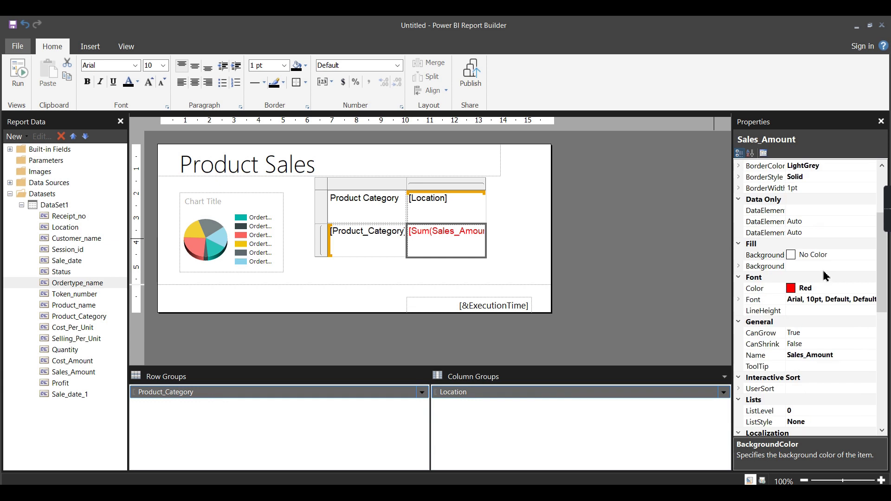
scroll(825, 276, "up", 3)
left_click(859, 366)
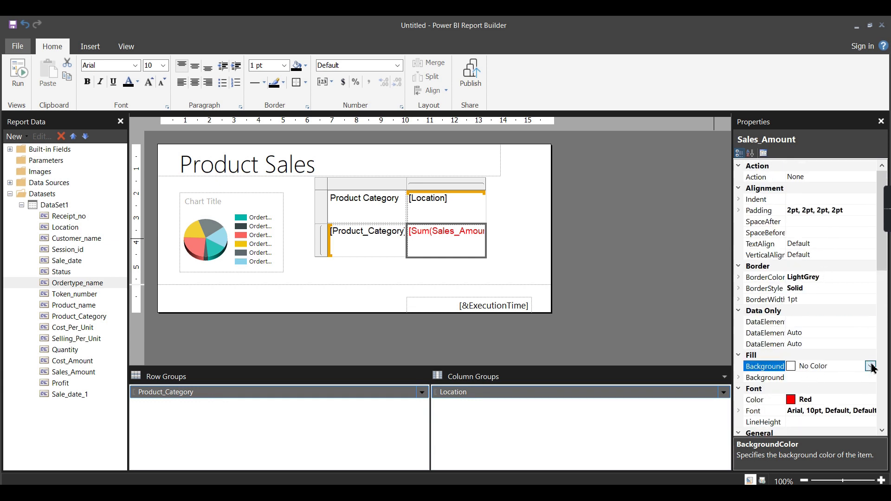
left_click(871, 366)
left_click(806, 311)
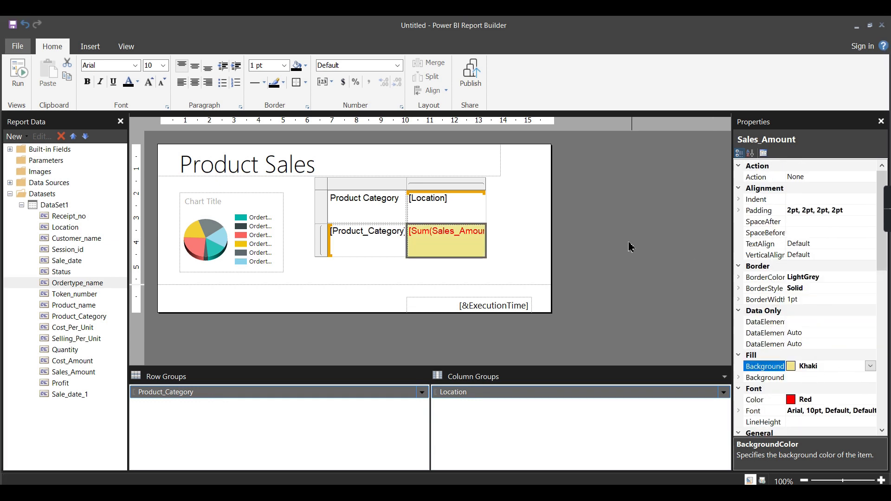
left_click(607, 243)
Run the report, go back to Design, and run it again to preview the red-on-khaki matrix
left_click(18, 85)
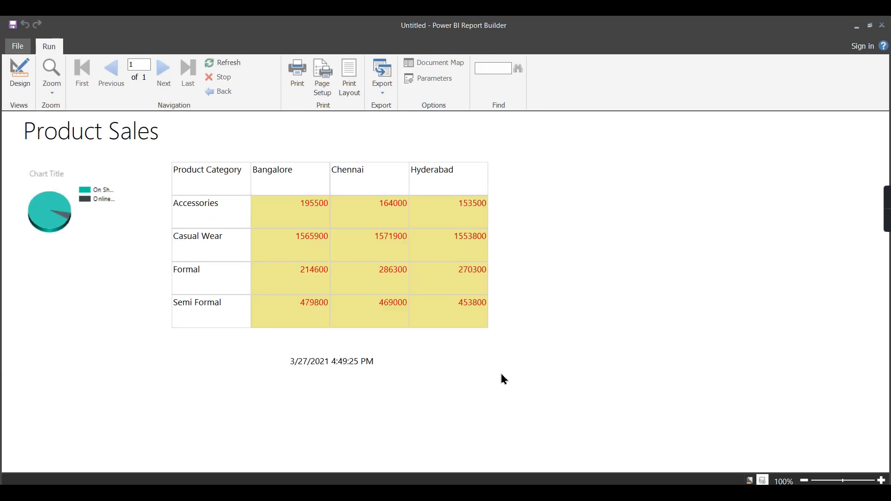
left_click(18, 77)
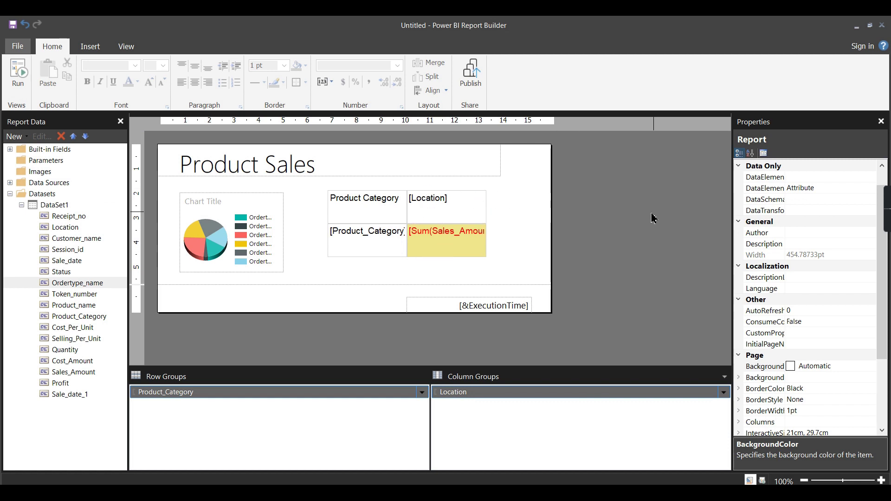
left_click(18, 74)
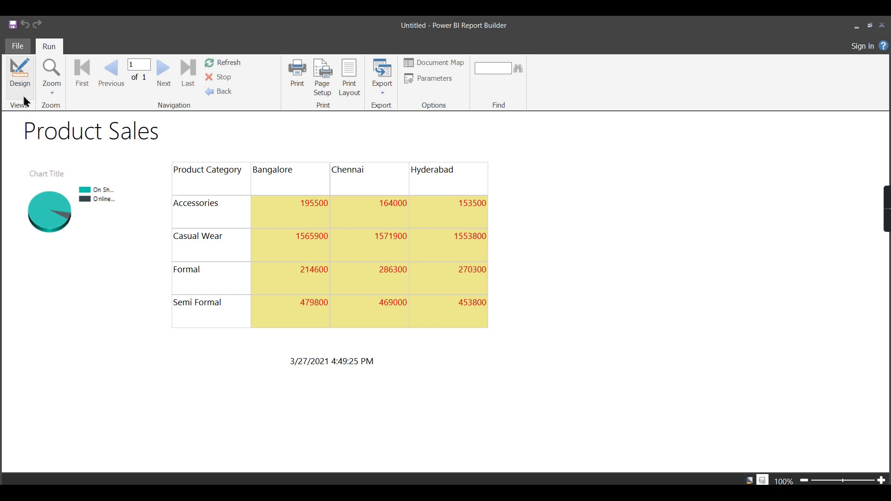
Add Ordertype_name to the matrix as a parent row group above Product Category
left_click(20, 76)
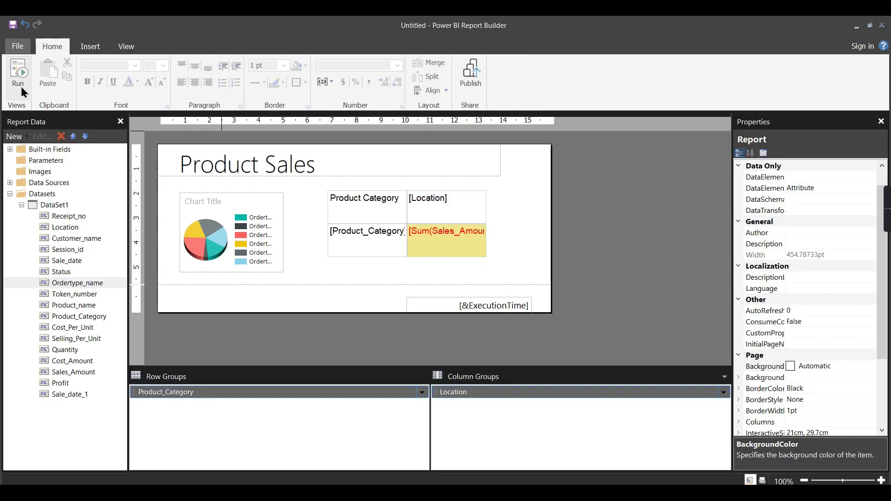
left_click(302, 279)
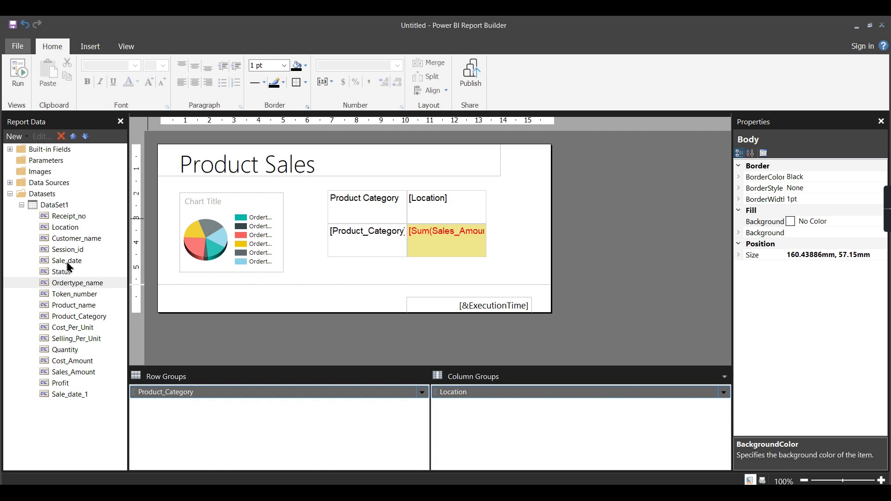
left_click(250, 224)
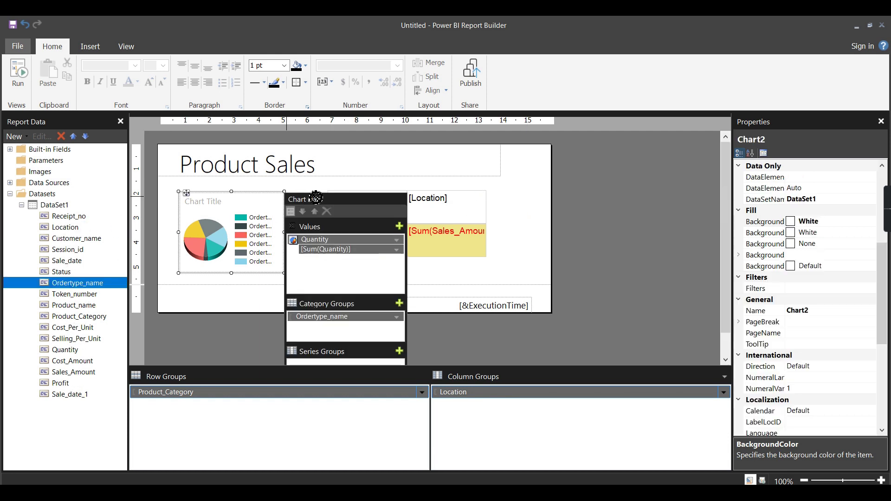
left_click(717, 149)
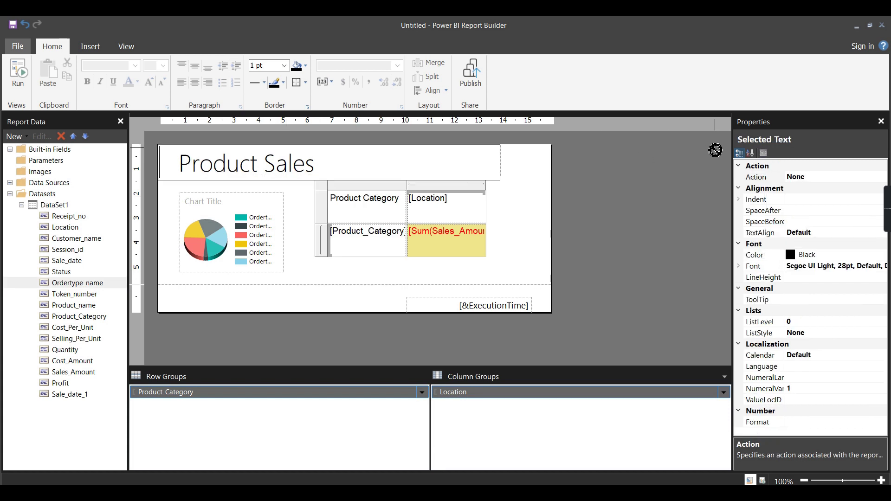
left_click(618, 214)
double_click(446, 199)
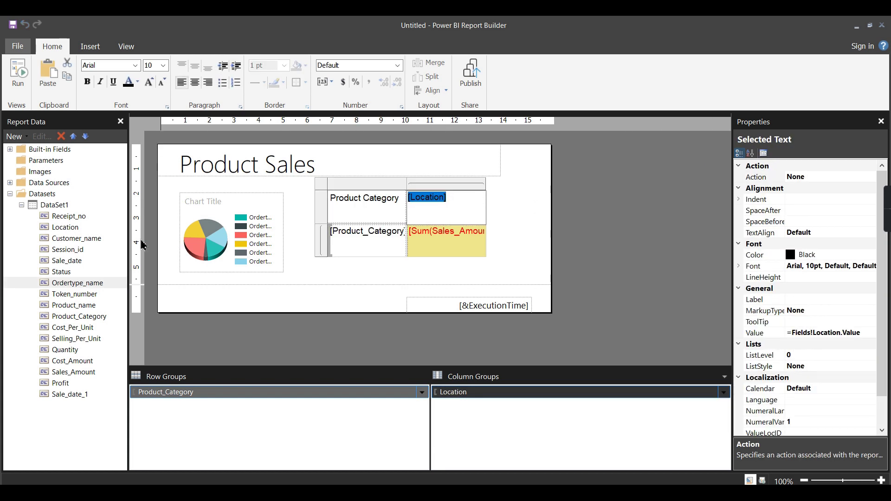
left_click(64, 362)
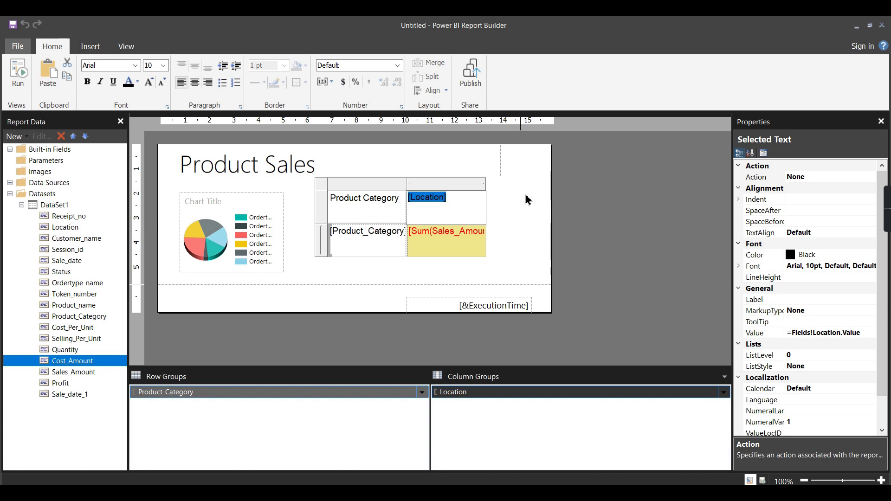
left_click(568, 203)
left_click(464, 193)
double_click(437, 201)
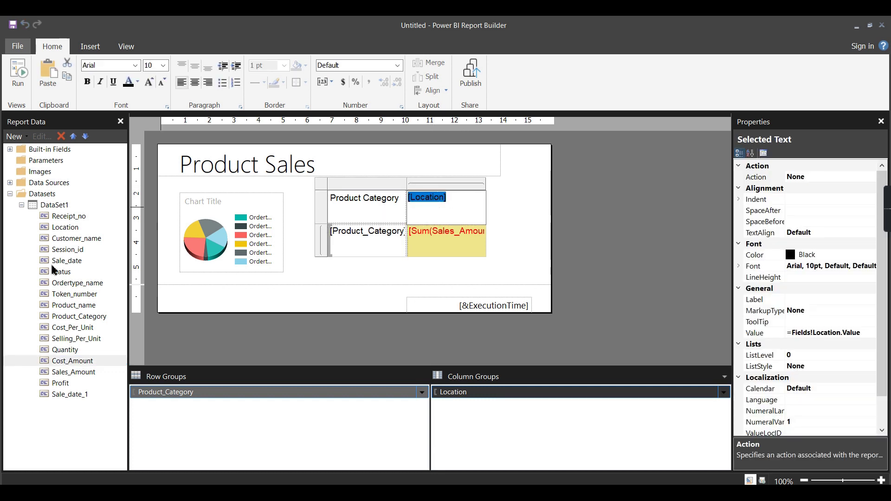
left_click(56, 284)
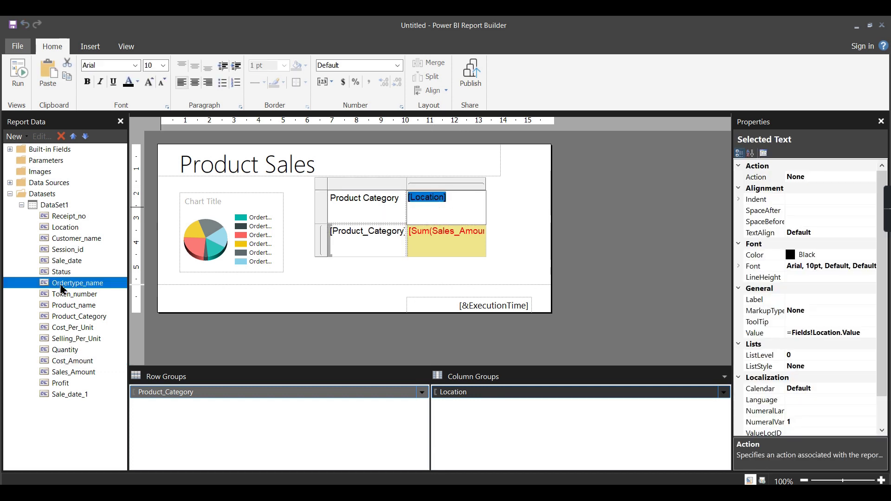
left_click_drag(63, 289, 210, 400)
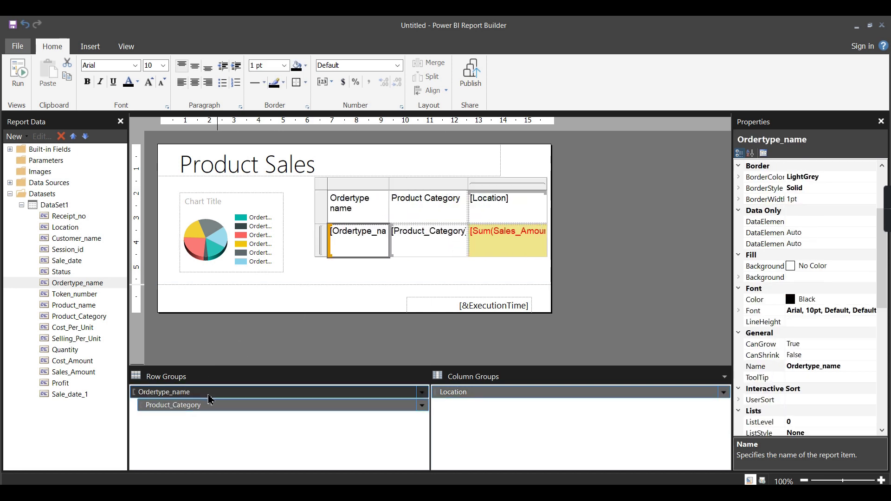
Make the Ordertype_name group break pages between each instance and also at the start
right_click(241, 394)
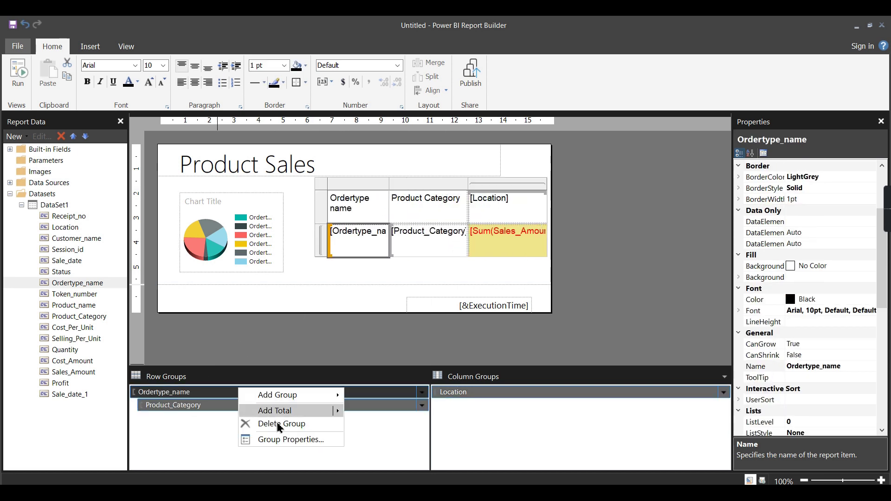
left_click(279, 440)
left_click(299, 133)
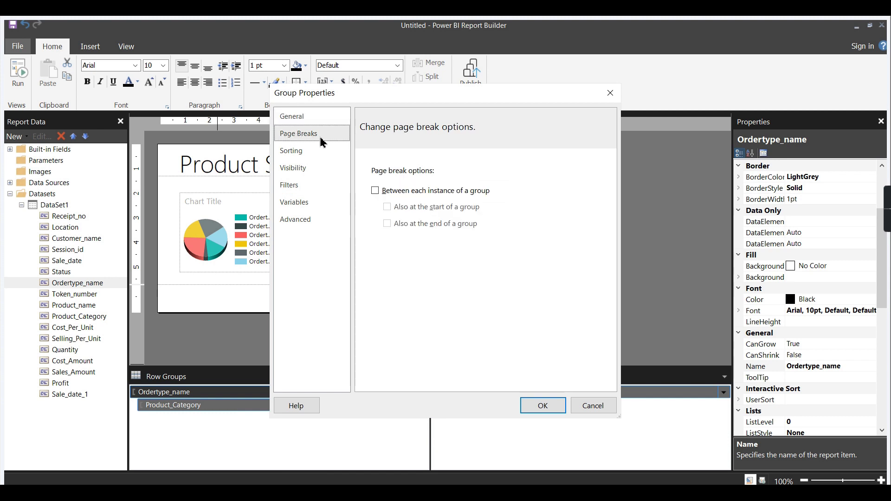
left_click(377, 191)
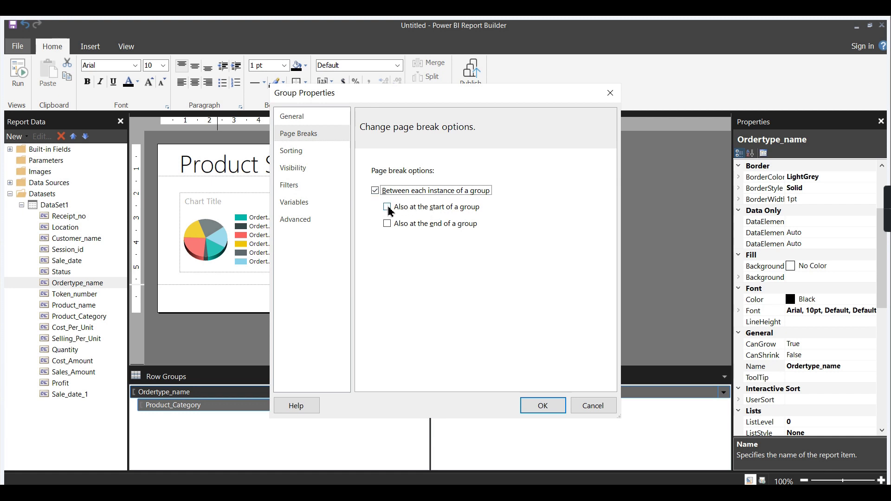
left_click(388, 208)
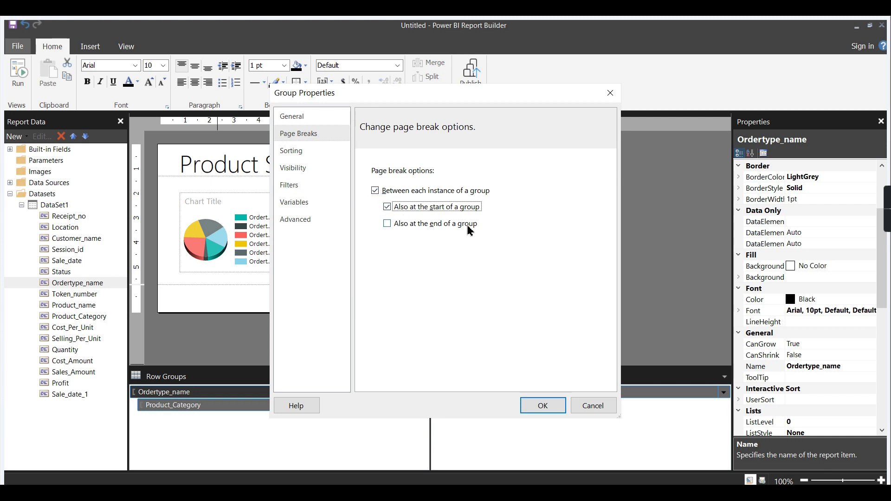
left_click(529, 407)
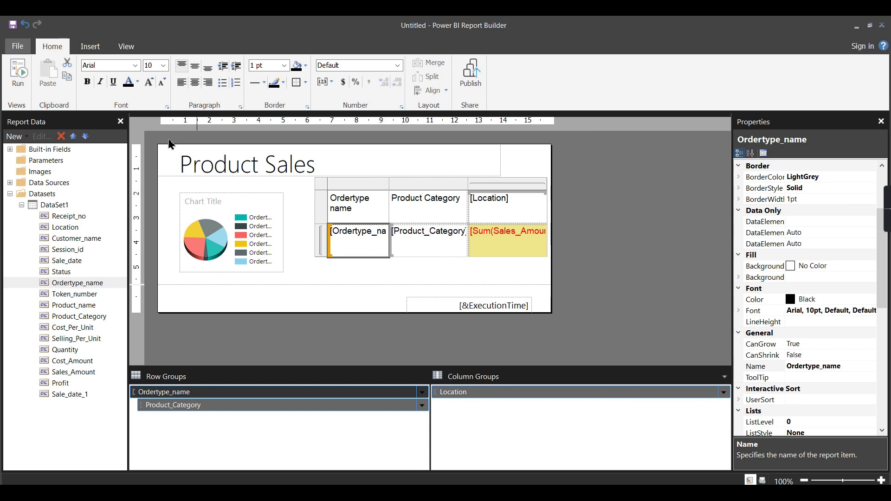
left_click(18, 74)
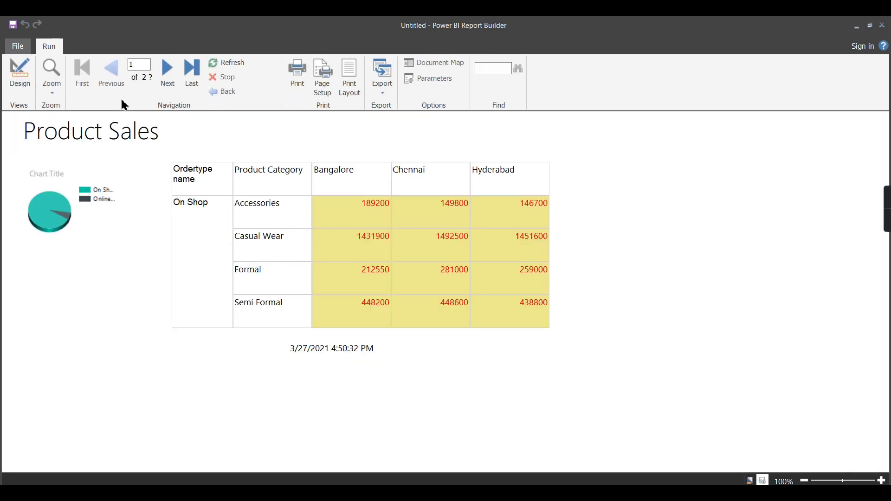
left_click(166, 86)
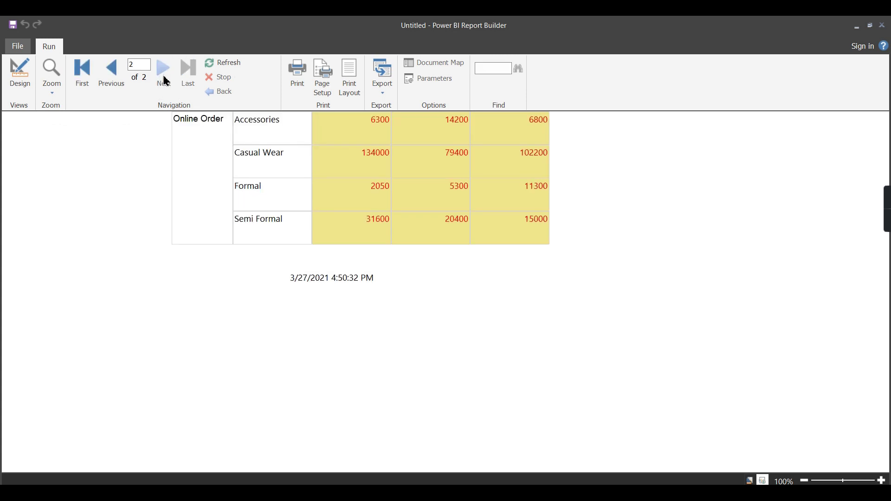
scroll(210, 165, "up", 3)
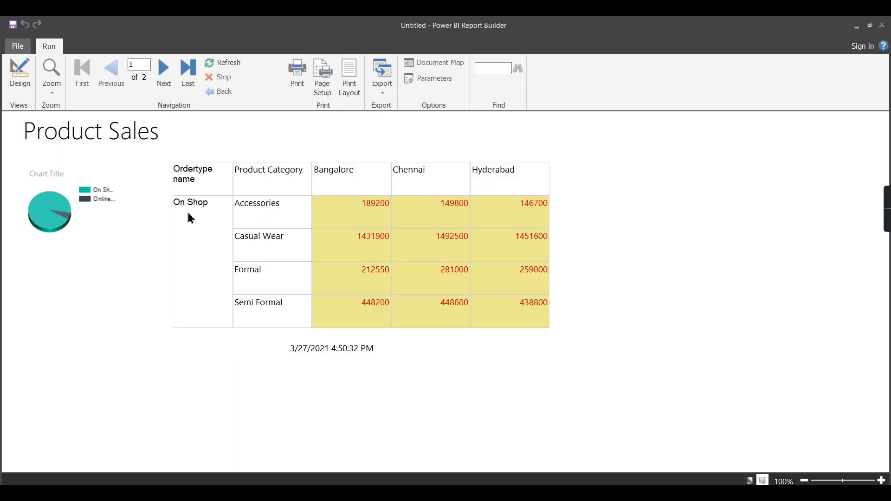
left_click(173, 83)
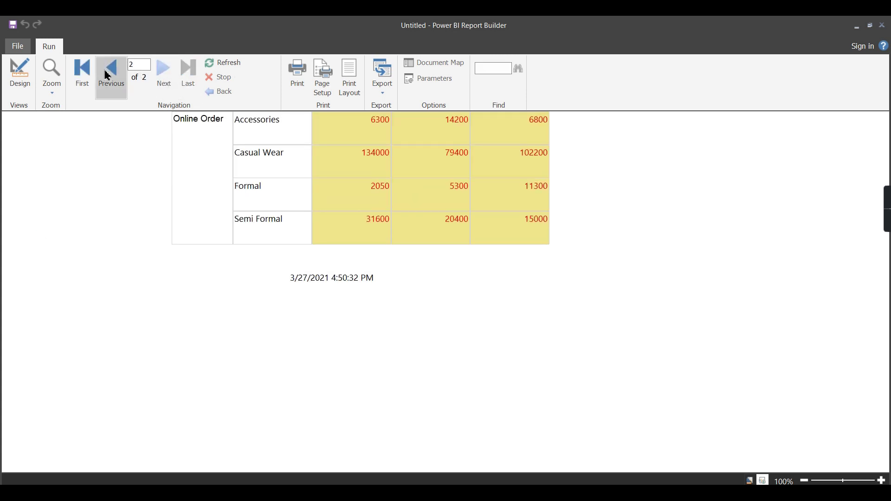
left_click(111, 75)
left_click(162, 80)
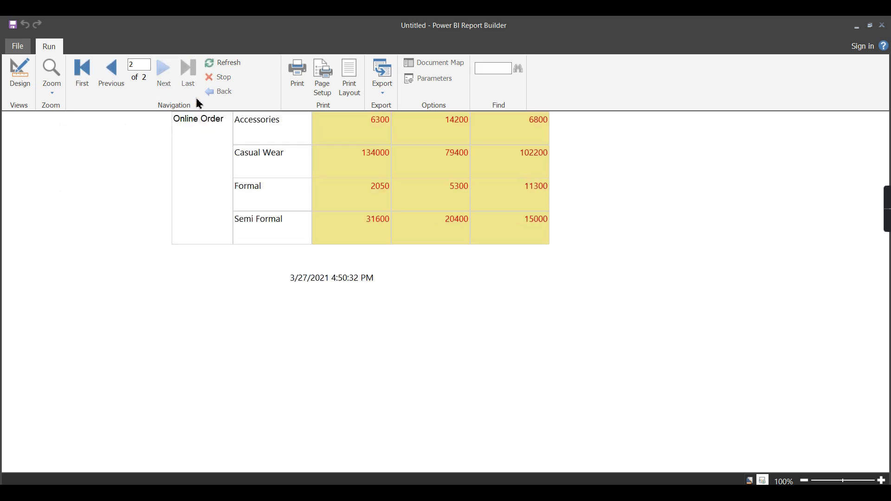
left_click(86, 88)
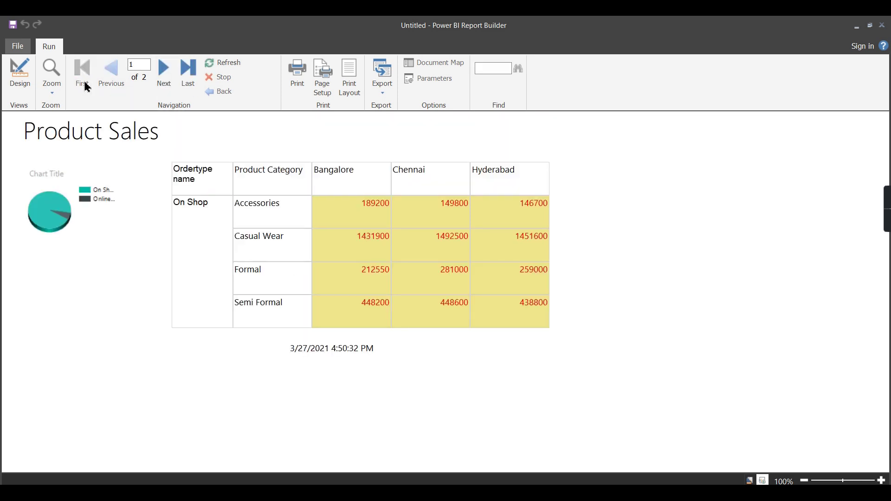
left_click(19, 73)
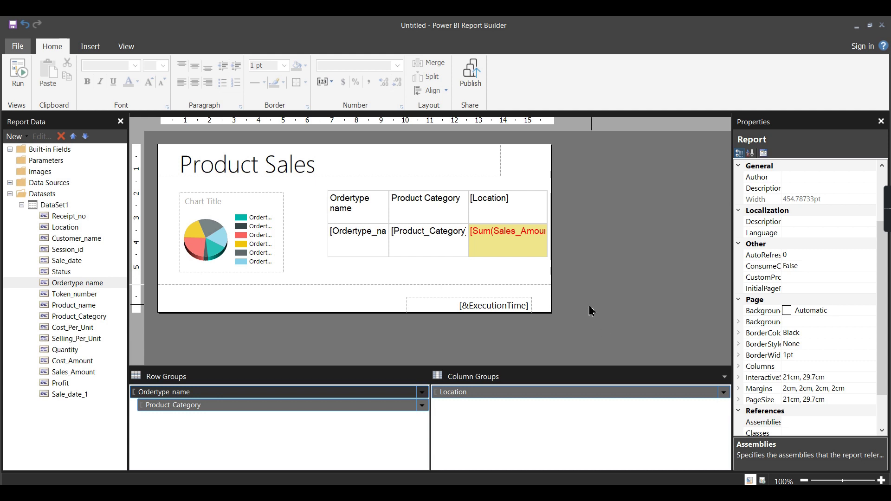
Publish the report and sign in to Power BI to reach the Save as dialog for 'Paginated Test'
left_click(472, 84)
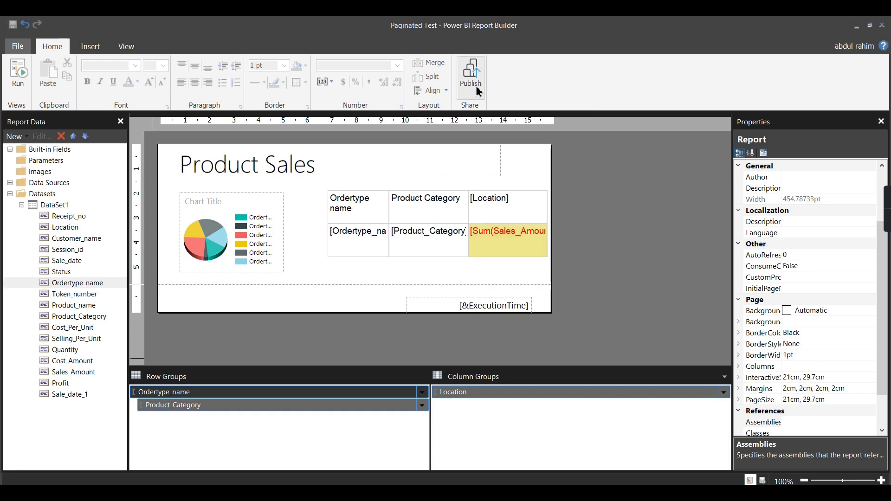
left_click(471, 74)
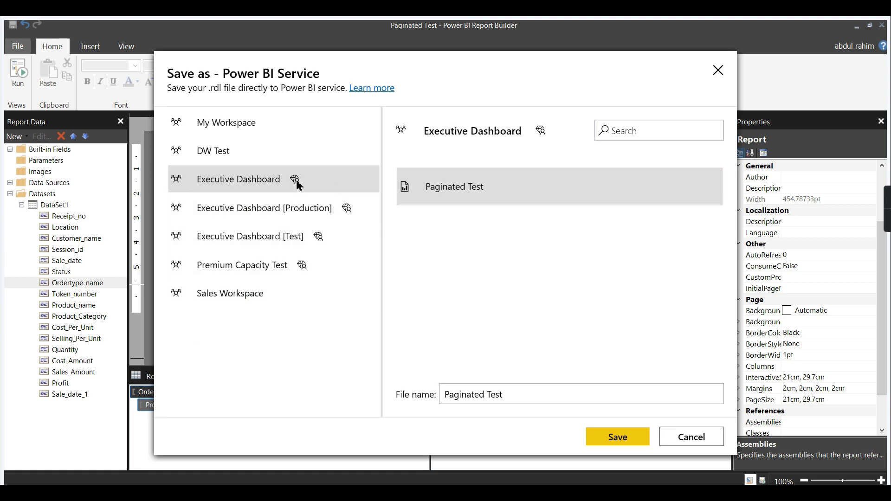
Browse Executive Dashboard and Sales Workspace for Paginated Test, then cancel without saving
left_click(245, 185)
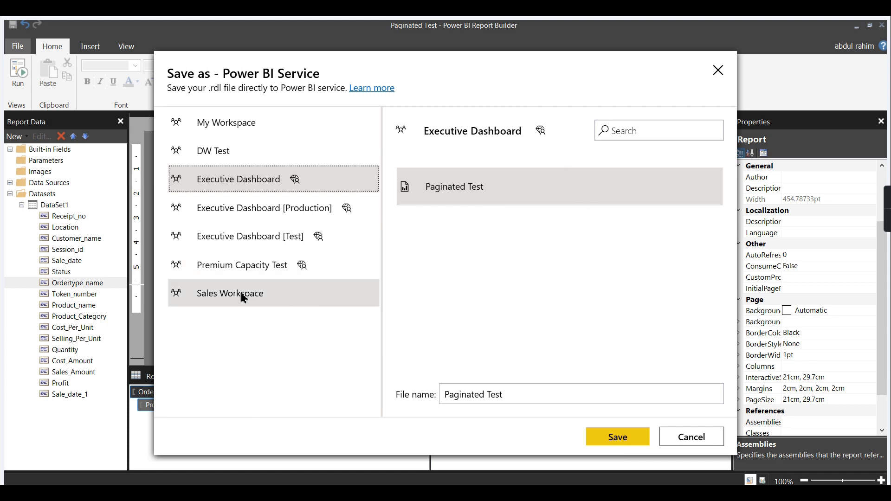
left_click(207, 298)
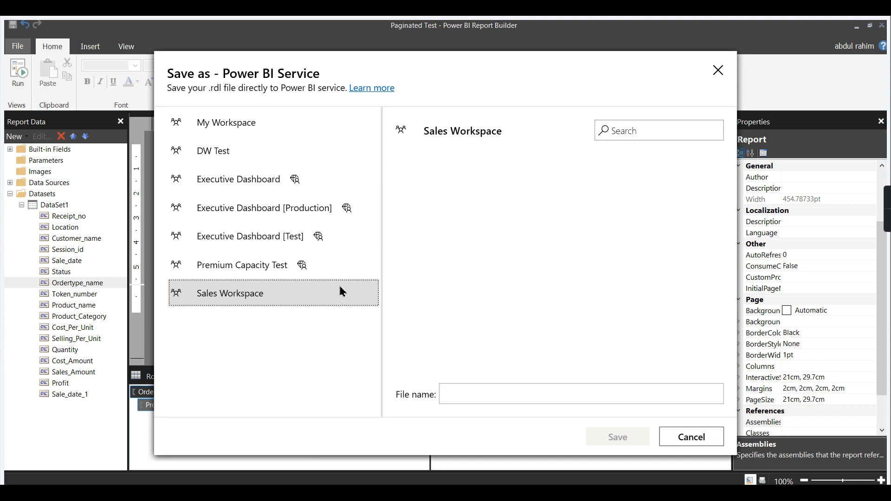
left_click(292, 186)
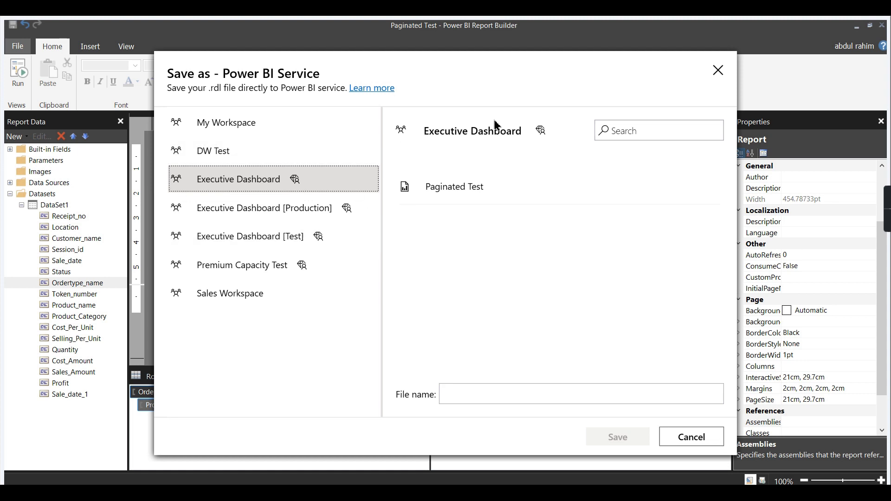
left_click(703, 442)
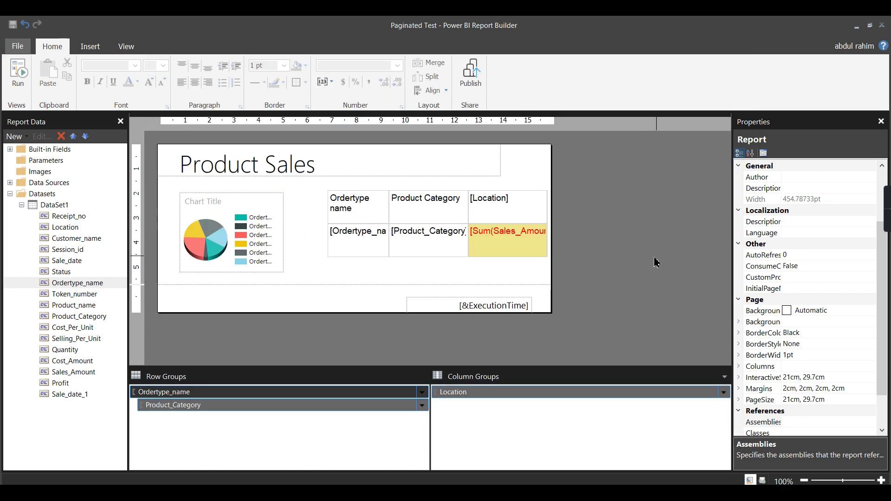